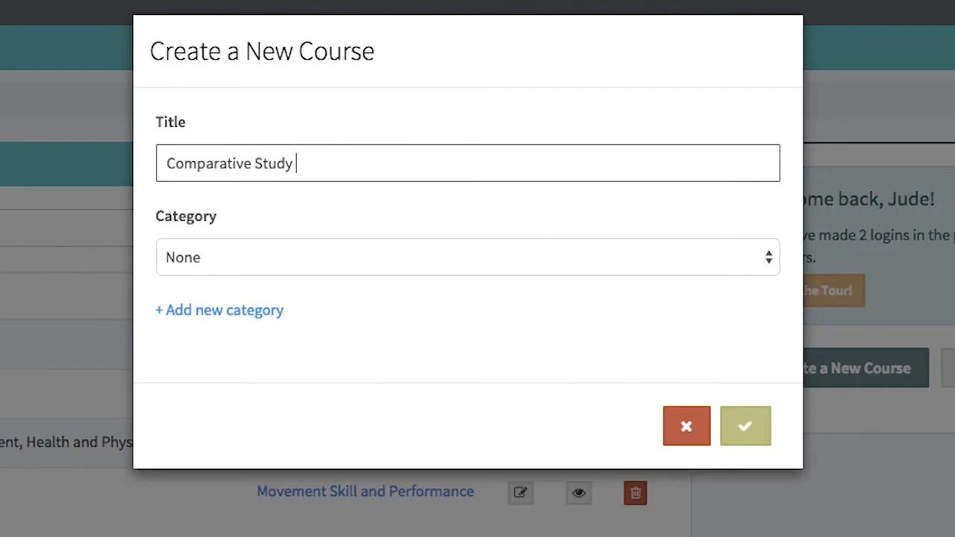
Step: Title the new course "Comparative Study of Texts and Contexts" and add a new category named "Stage 6 English"
{"action": "type", "text": "nd Contexts"}
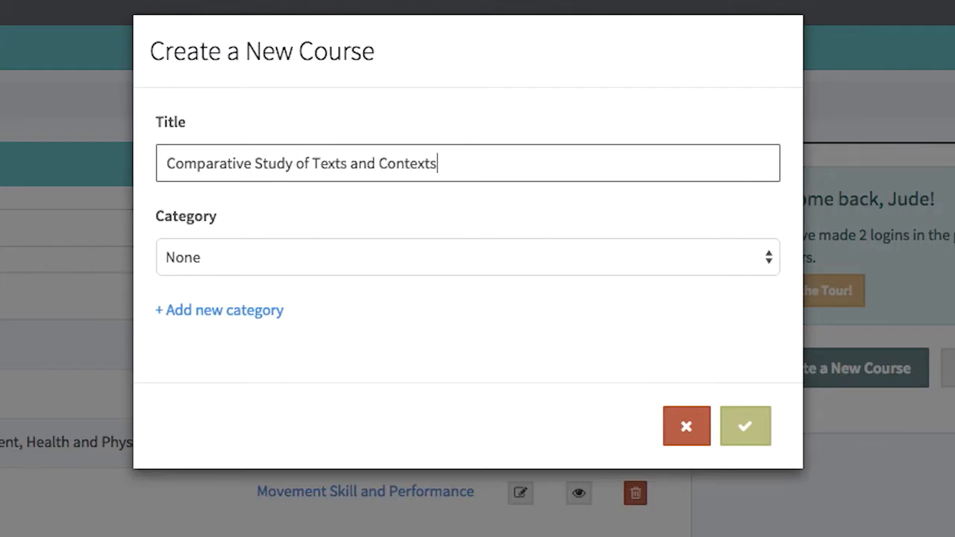
{"action": "left_click", "coordinate": [234, 311]}
{"action": "left_click", "coordinate": [286, 164]}
{"action": "type", "text": "Stage"}
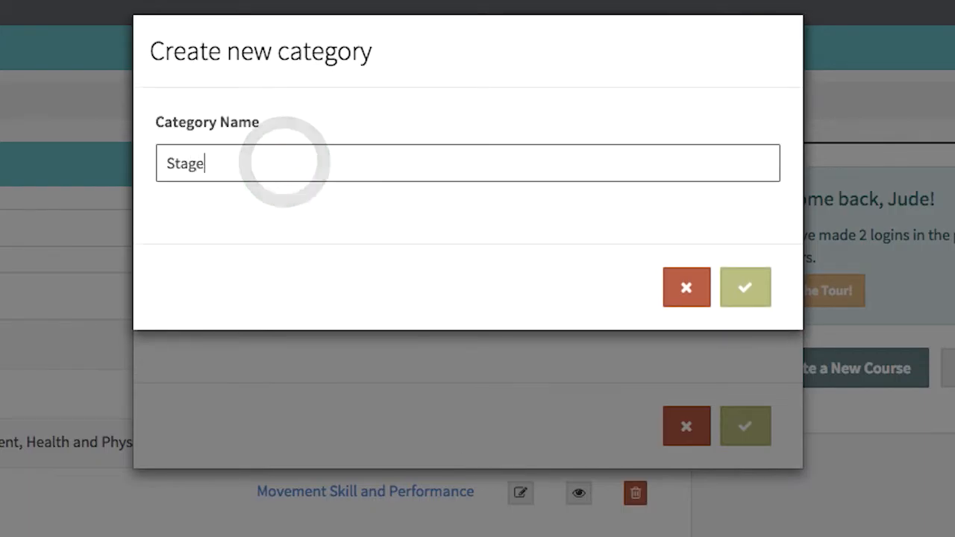
{"action": "type", "text": " 6 English"}
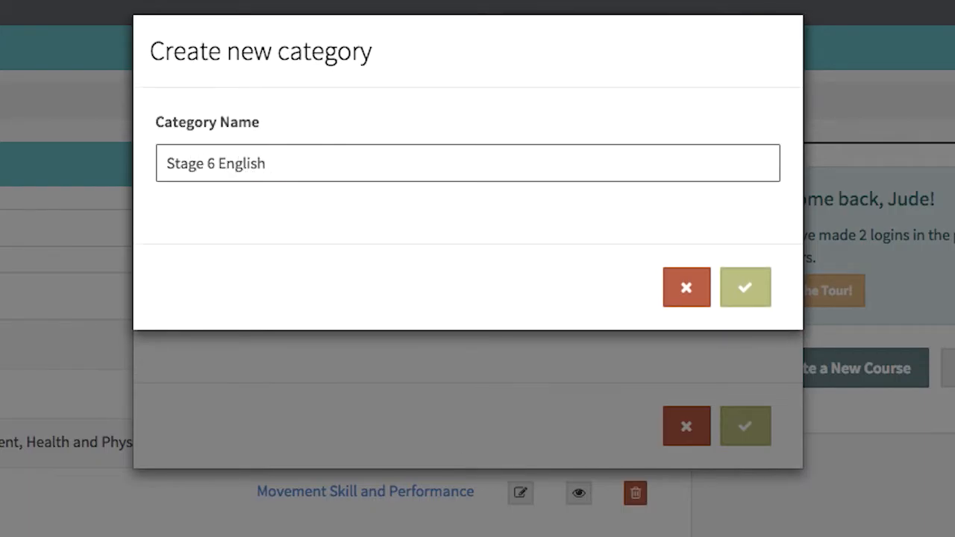
{"action": "left_click", "coordinate": [746, 291]}
Step: Assign the Stage 6 English category to the new course and create it
{"action": "left_click", "coordinate": [689, 258]}
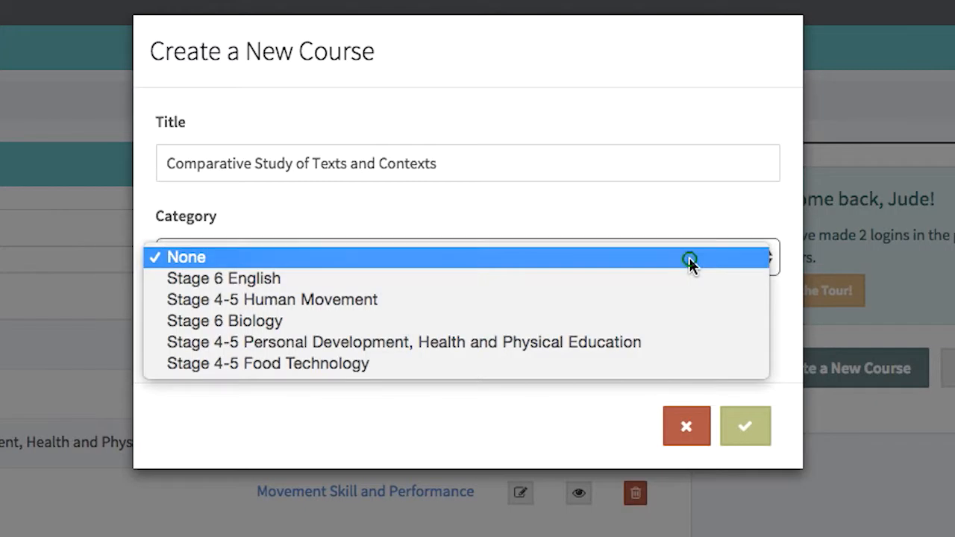
{"action": "left_click", "coordinate": [685, 281]}
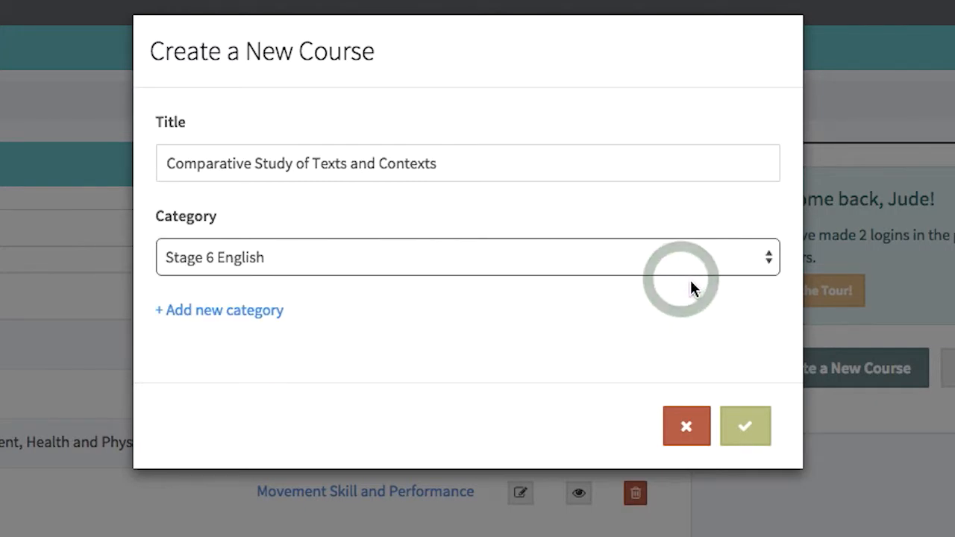
{"action": "left_click", "coordinate": [754, 429]}
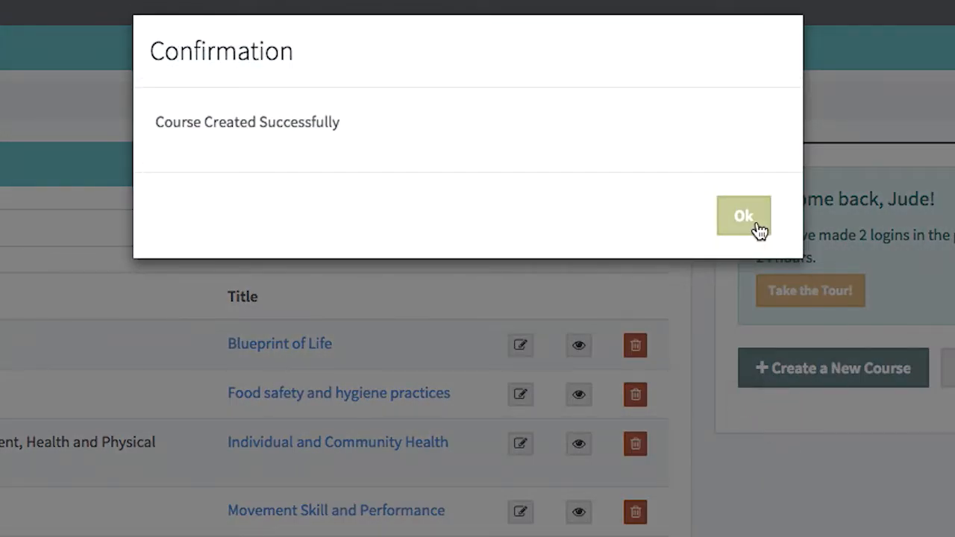
{"action": "left_click", "coordinate": [760, 224]}
Step: Enter overview "Give your students a quick overview of what this course is all about." and learning outcomes "State what your students should learn from taking this course."
{"action": "type", "text": "Give "}
{"action": "type", "text": "your students a quick overview of what this course is all abo"}
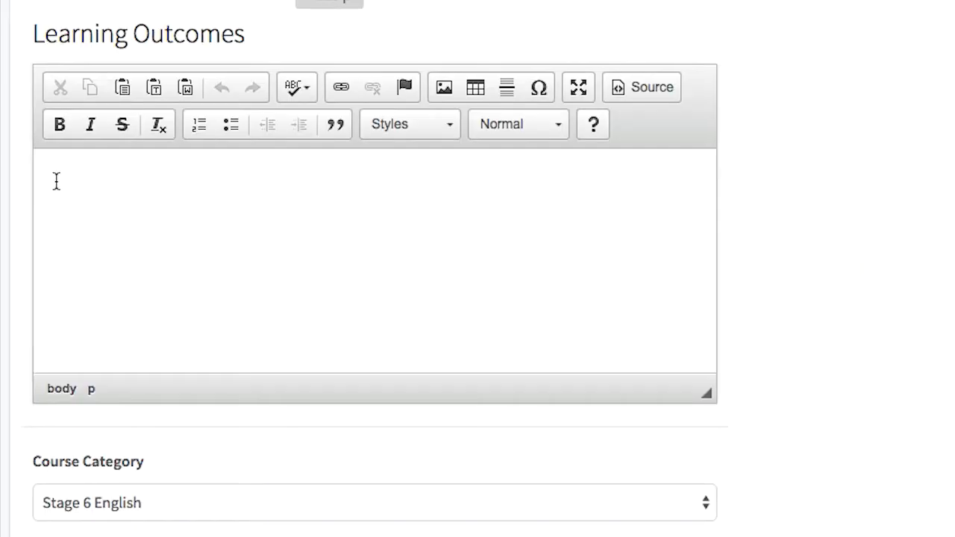
{"action": "left_click", "coordinate": [55, 180]}
{"action": "type", "text": "State what your st"}
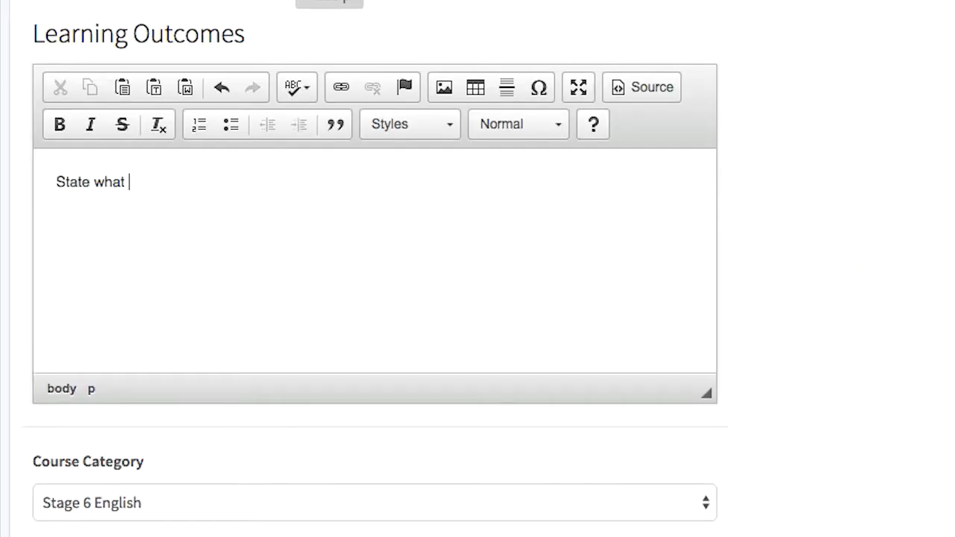
{"action": "type", "text": "udents should learn from taking this course."}
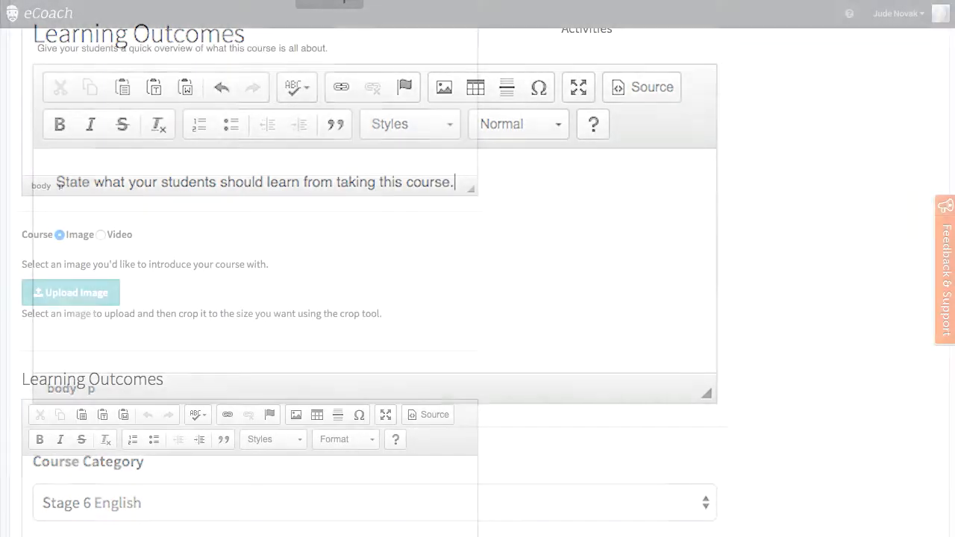
Step: Upload looking_for_richard.jpg from the Desktop as the course image and save the course content
{"action": "left_click", "coordinate": [71, 294]}
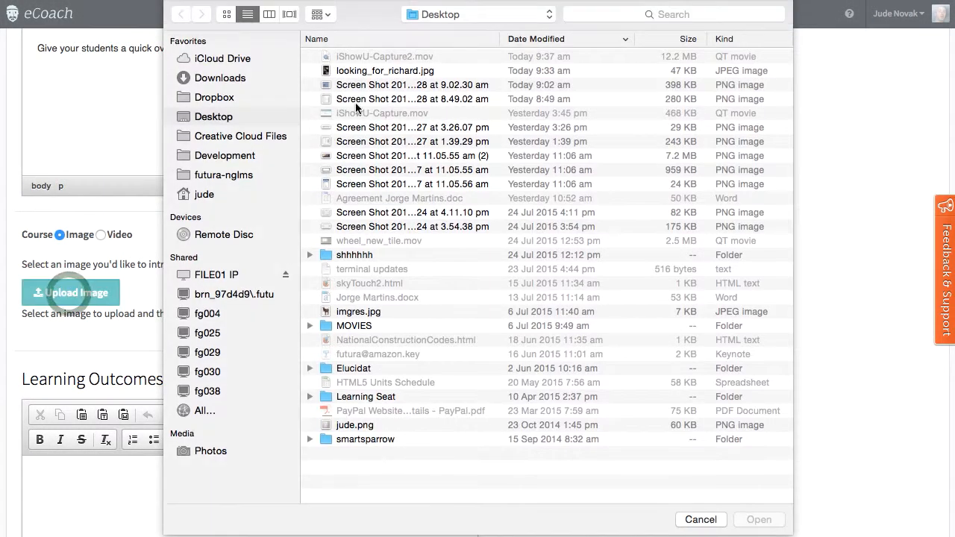
{"action": "double_click", "coordinate": [362, 74]}
{"action": "scroll", "coordinate": [112, 269], "scroll_direction": "down", "scroll_amount": 3}
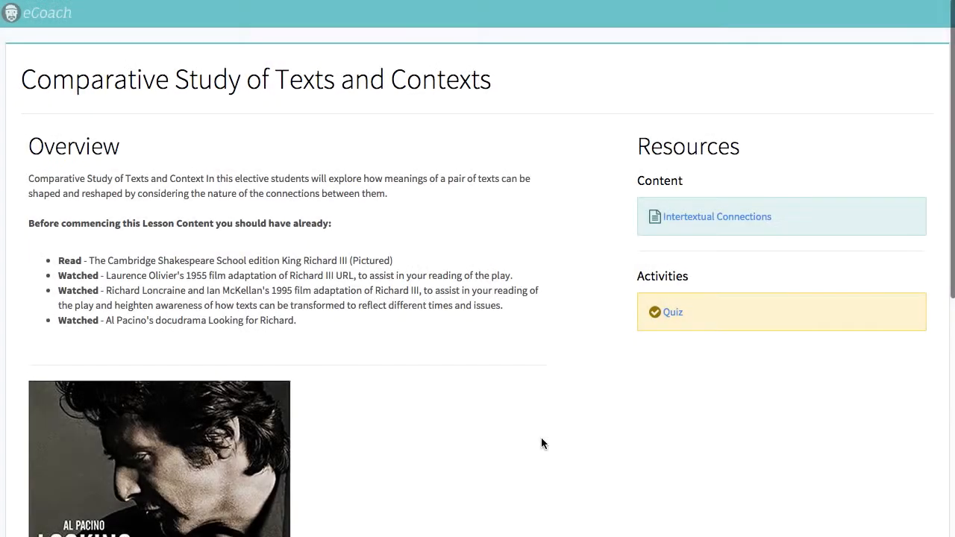
{"action": "scroll", "coordinate": [541, 438], "scroll_direction": "down", "scroll_amount": 5}
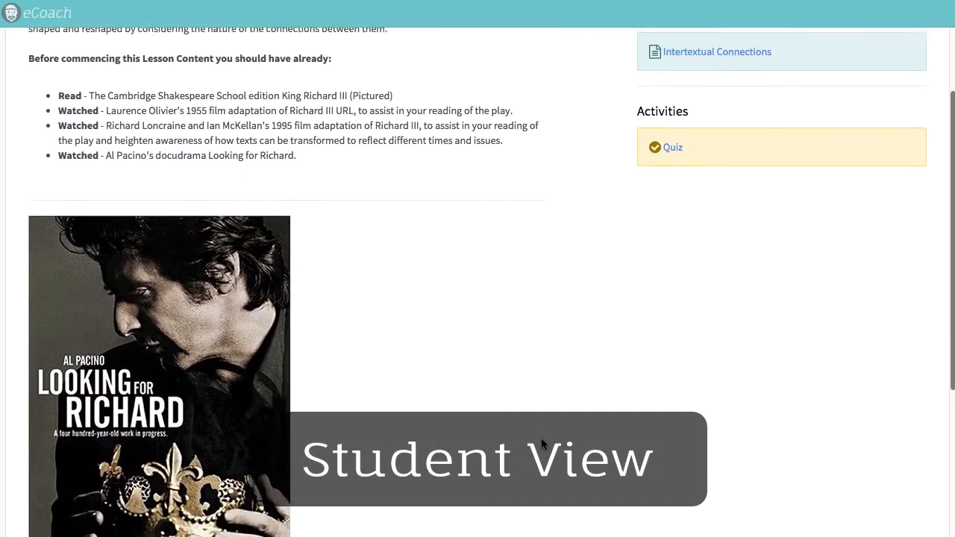
{"action": "scroll", "coordinate": [541, 438], "scroll_direction": "down", "scroll_amount": 2}
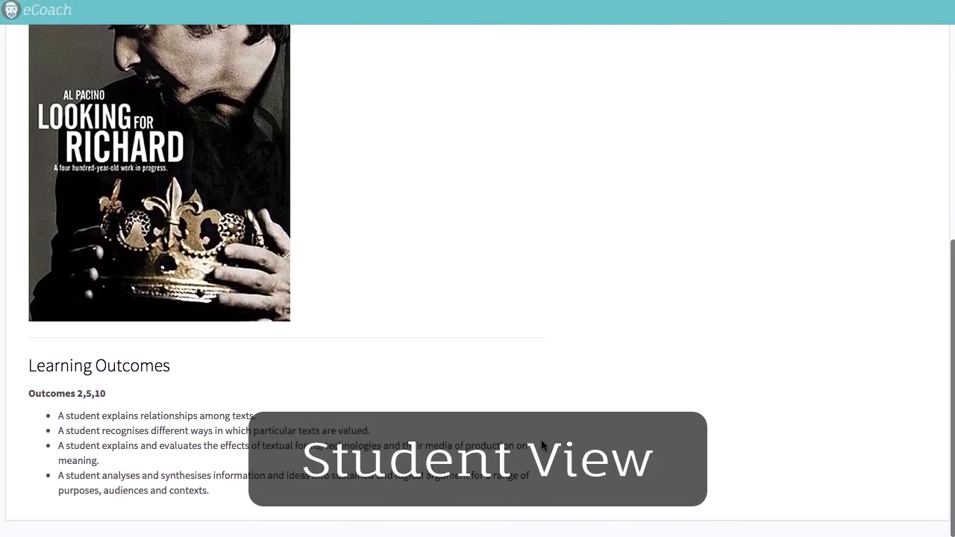
{"action": "scroll", "coordinate": [541, 440], "scroll_direction": "up", "scroll_amount": 10}
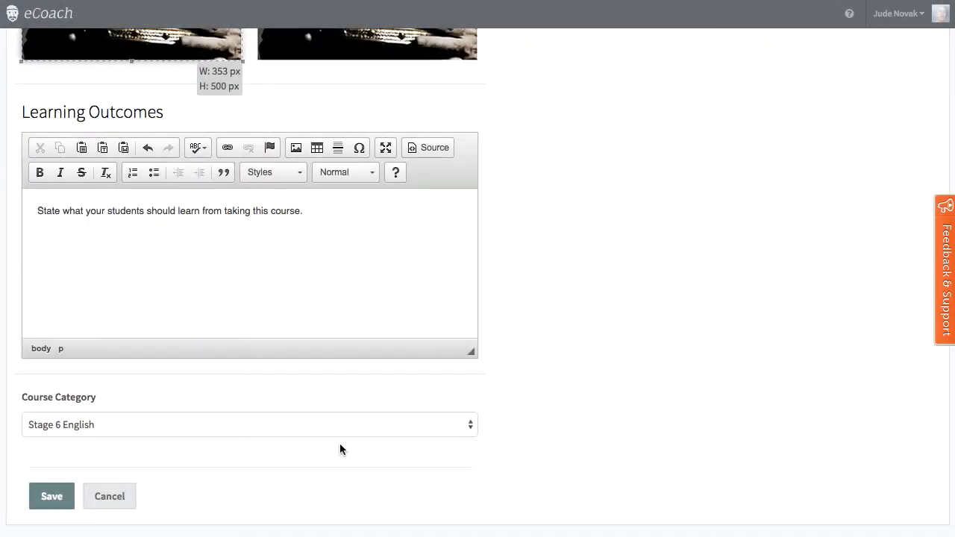
{"action": "left_click", "coordinate": [41, 500]}
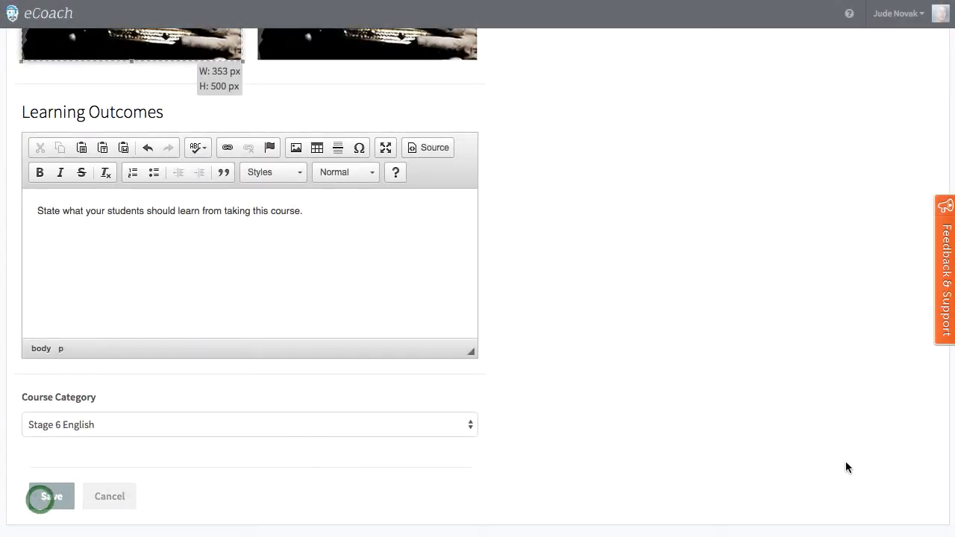
Step: Add a new Learning Pathway module to the course's resources
{"action": "scroll", "coordinate": [775, 418], "scroll_direction": "up", "scroll_amount": 5}
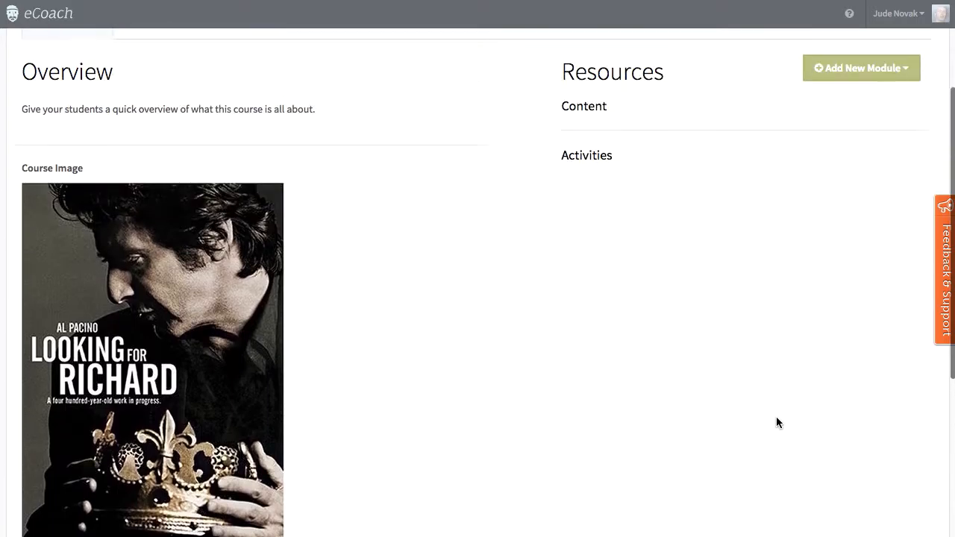
{"action": "scroll", "coordinate": [780, 419], "scroll_direction": "up", "scroll_amount": 3}
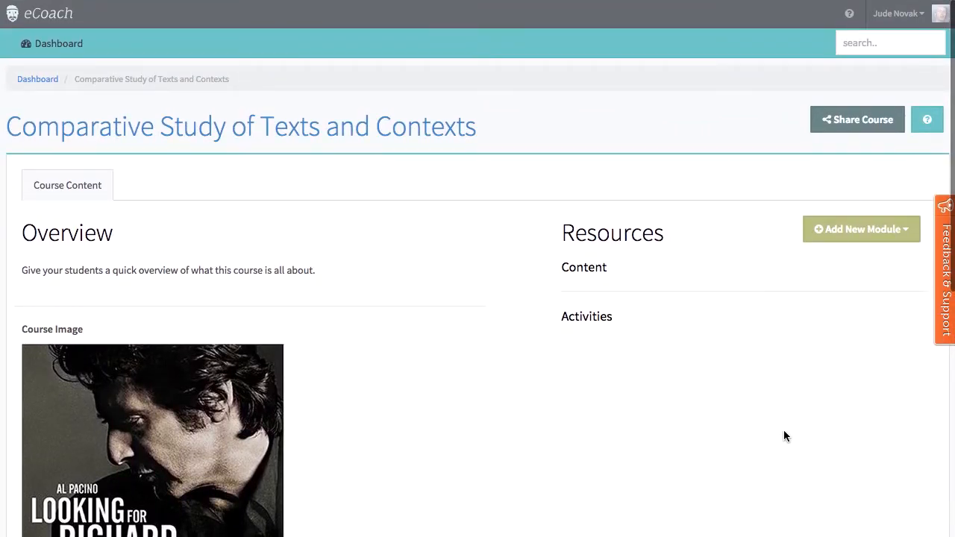
{"action": "left_click", "coordinate": [885, 231]}
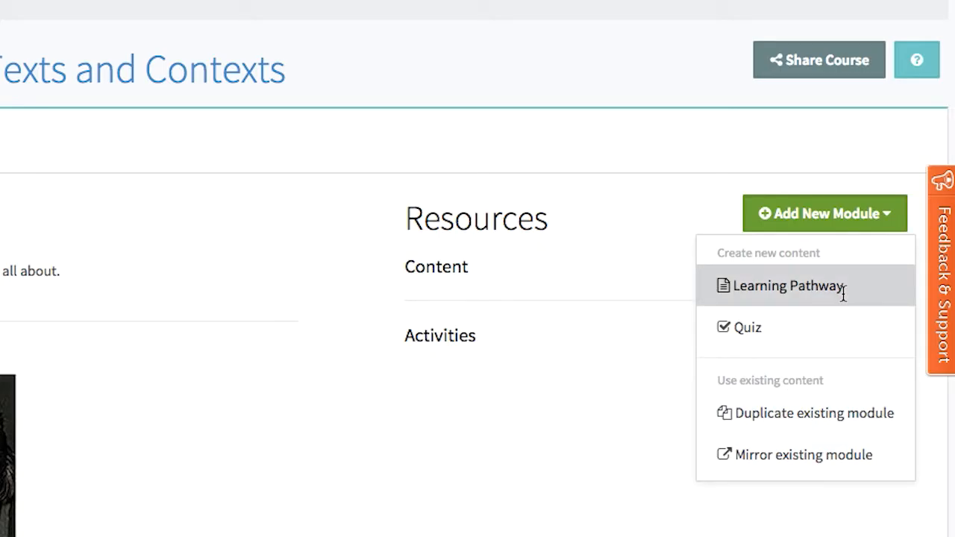
{"action": "left_click", "coordinate": [815, 293]}
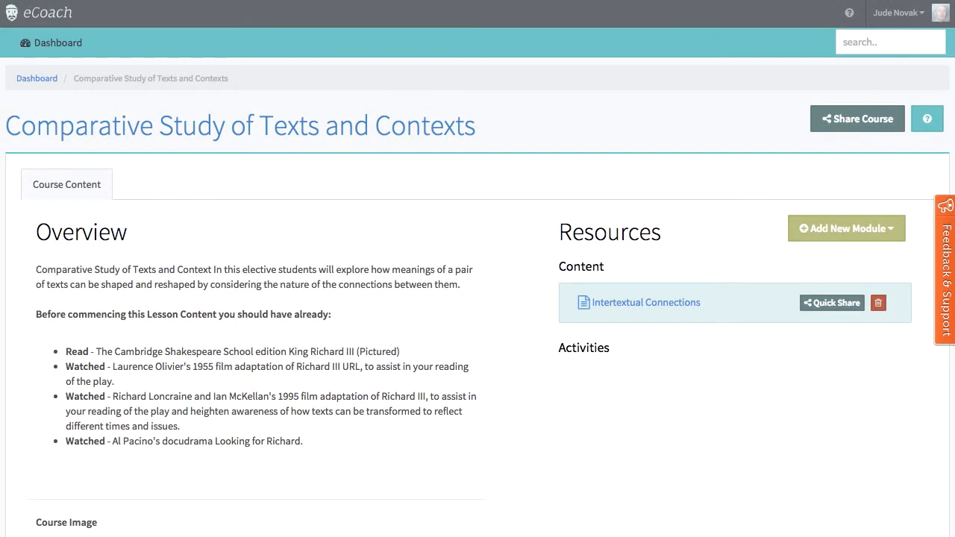
Step: Duplicate the existing quiz "My New Quiz" into the course as a module
{"action": "left_click", "coordinate": [859, 227]}
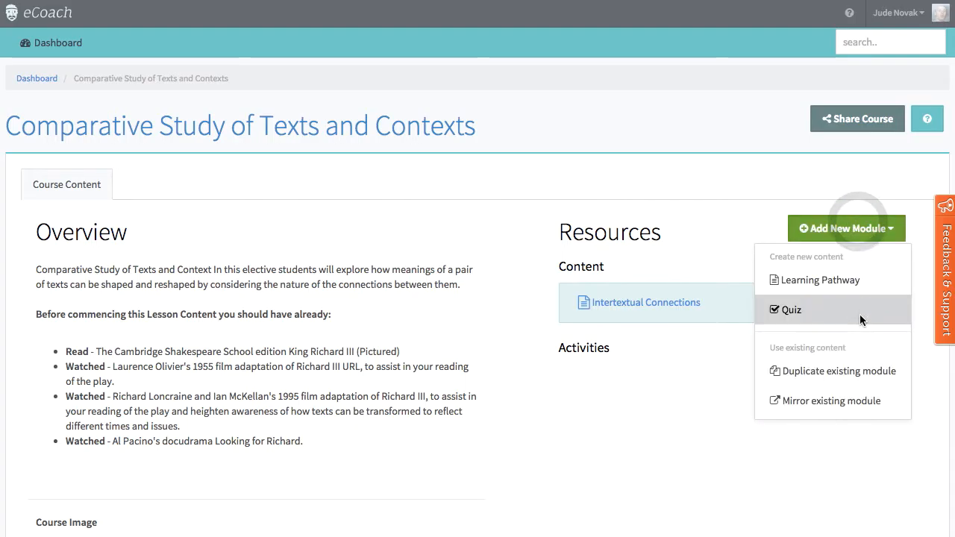
{"action": "left_click", "coordinate": [853, 373]}
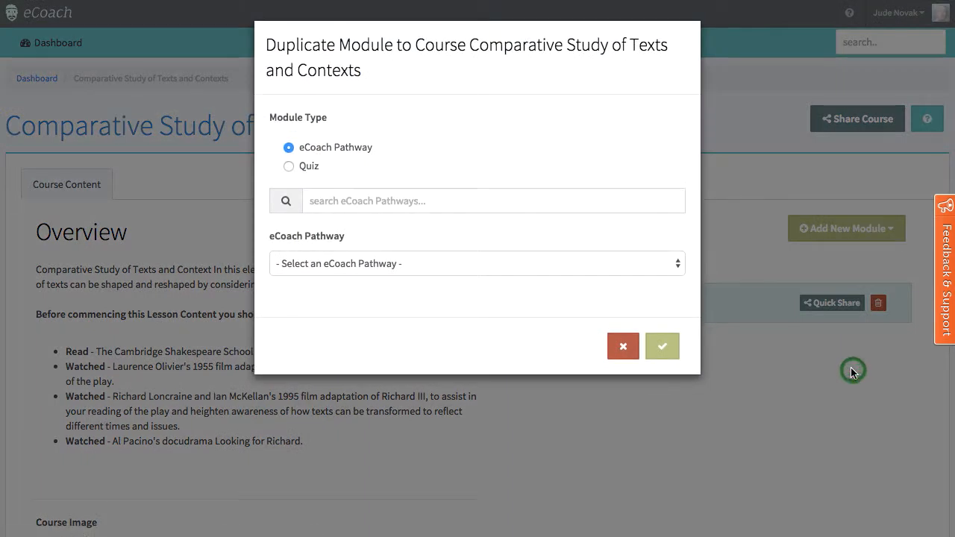
{"action": "left_click", "coordinate": [289, 166]}
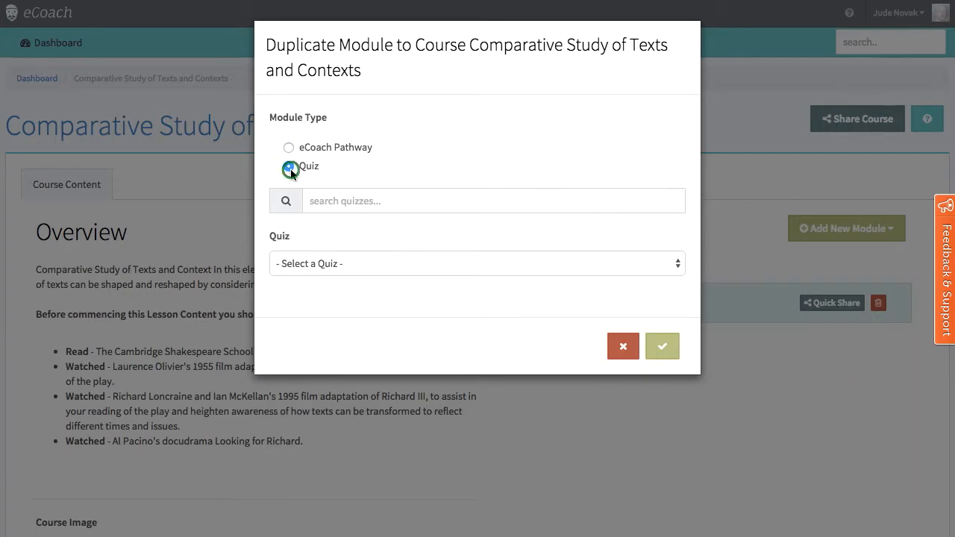
{"action": "left_click", "coordinate": [379, 267]}
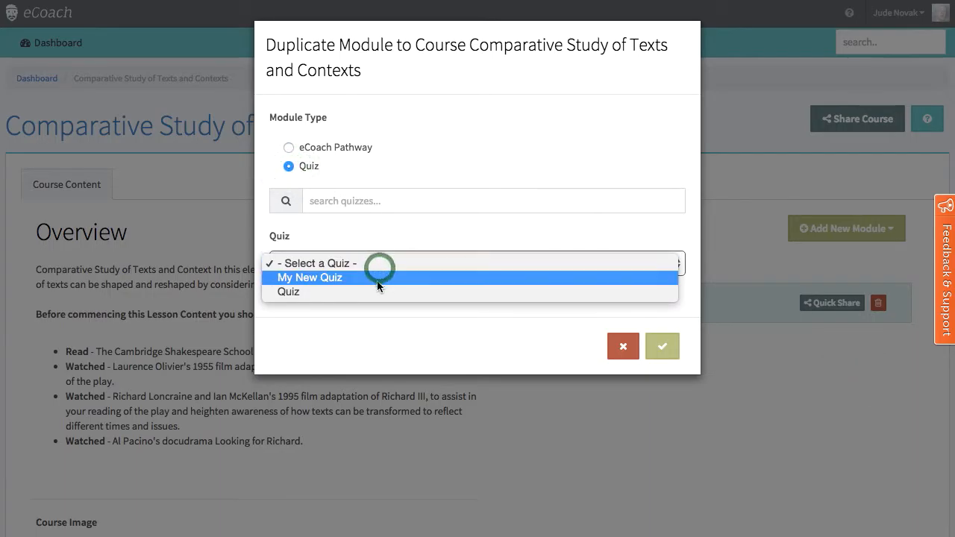
{"action": "left_click", "coordinate": [377, 280]}
{"action": "left_click", "coordinate": [663, 345]}
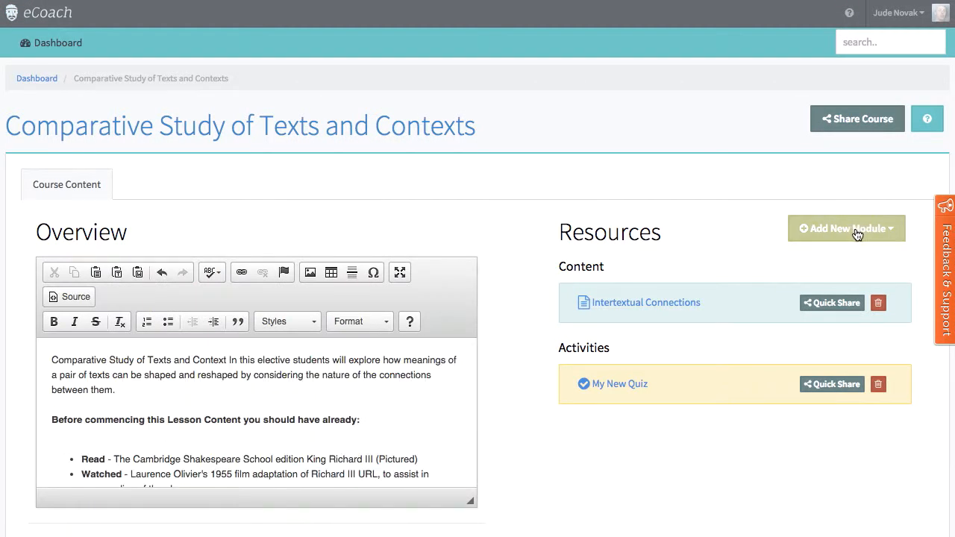
Step: Search the existing eCoach Pathways for "EWP" and mirror the EWP Refresher pathway into the course
{"action": "left_click", "coordinate": [857, 232]}
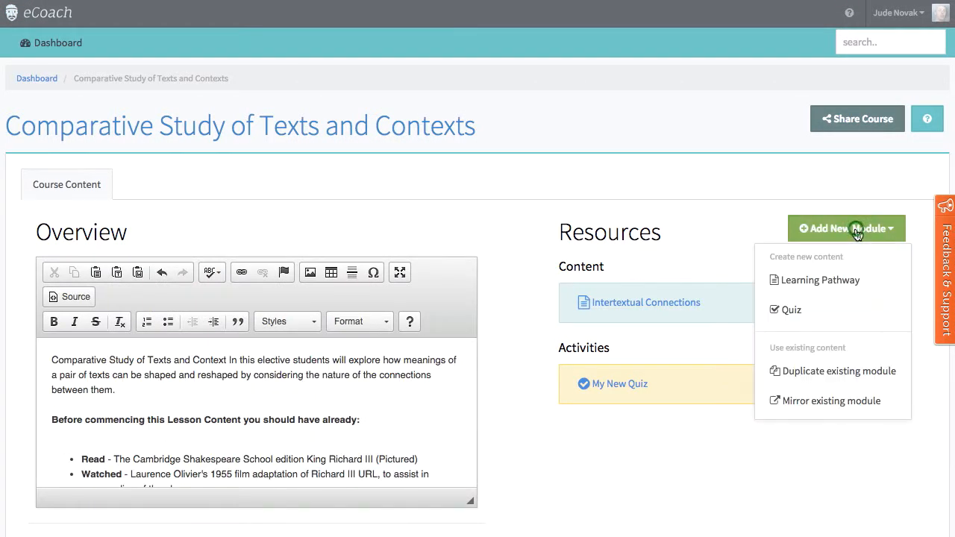
{"action": "left_click", "coordinate": [843, 404]}
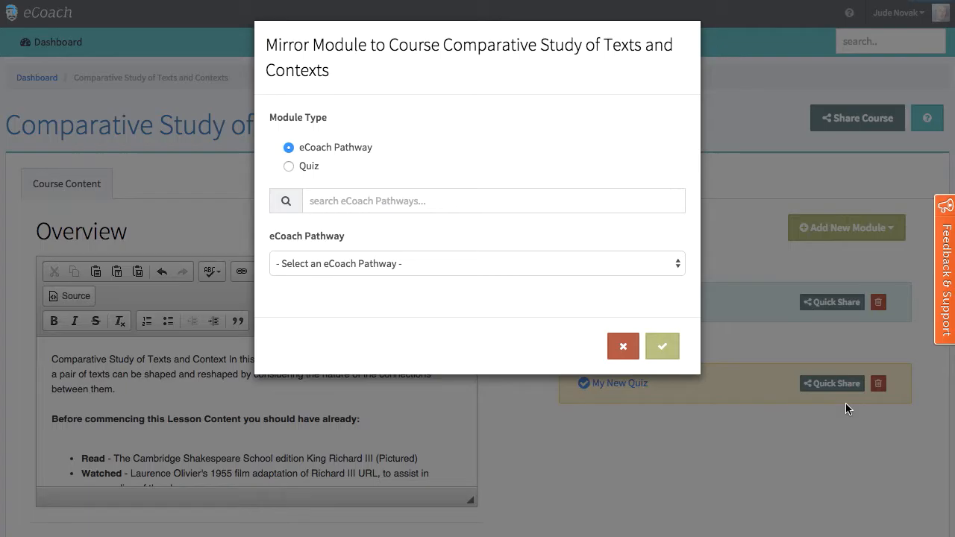
{"action": "left_click", "coordinate": [378, 204]}
{"action": "type", "text": "EWP"}
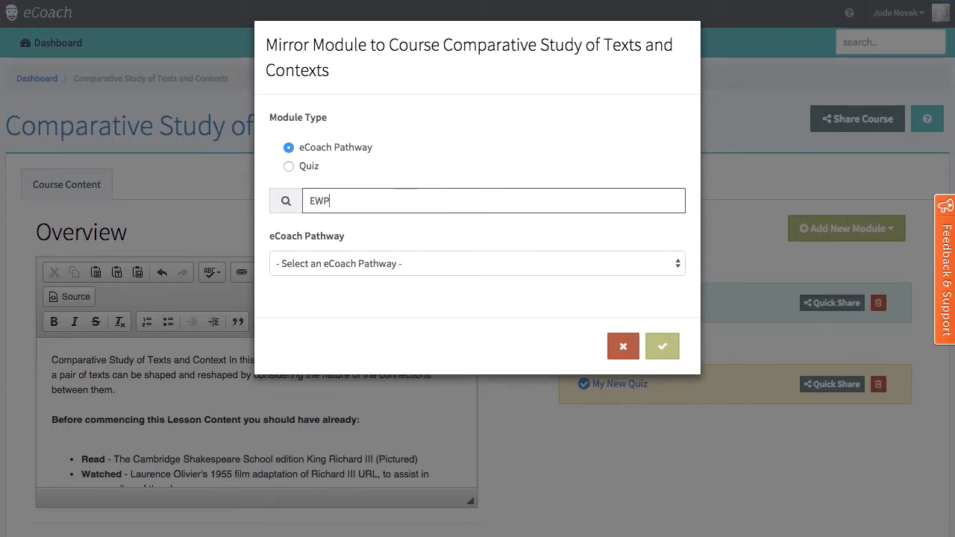
{"action": "left_click", "coordinate": [392, 264]}
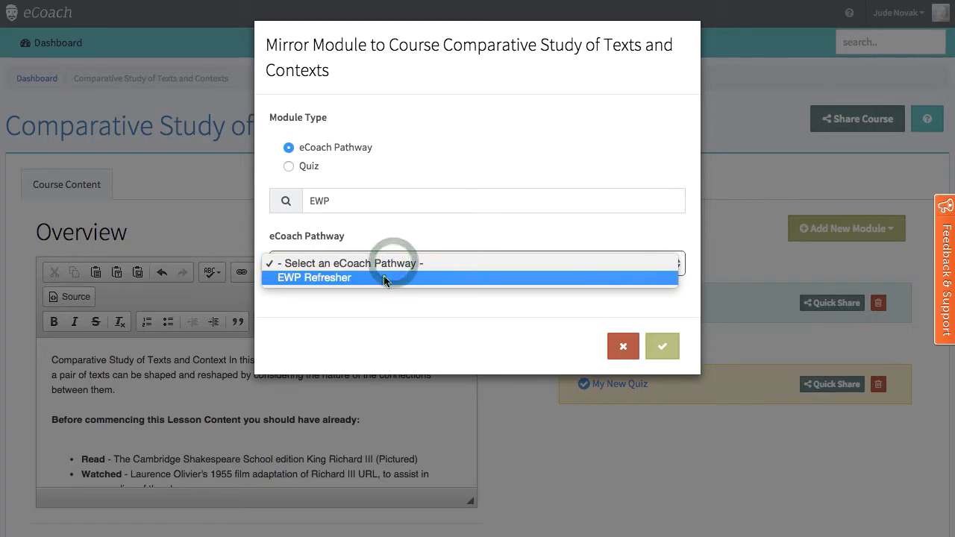
{"action": "left_click", "coordinate": [384, 275]}
{"action": "left_click", "coordinate": [662, 347]}
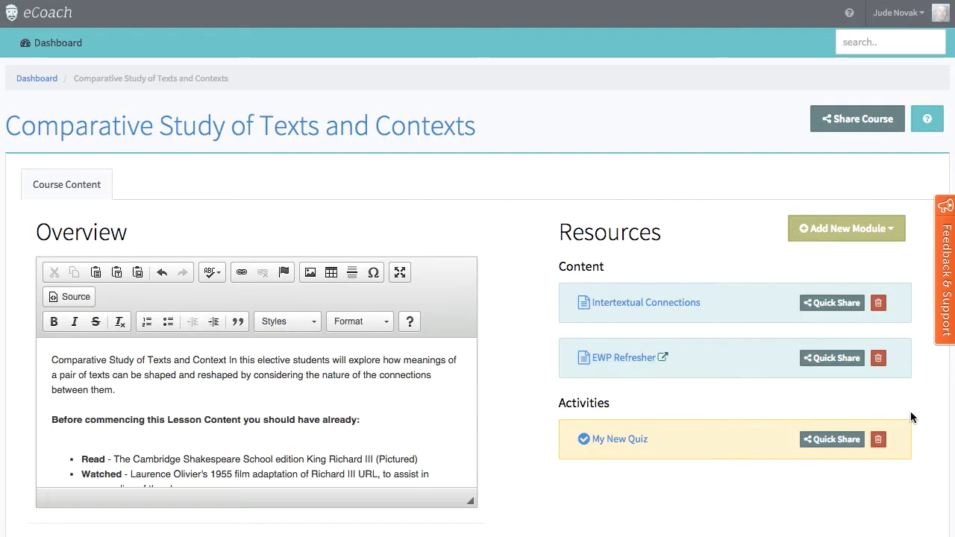
Step: Remove the mirrored EWP Refresher pathway from the course's resources
{"action": "left_click", "coordinate": [879, 360]}
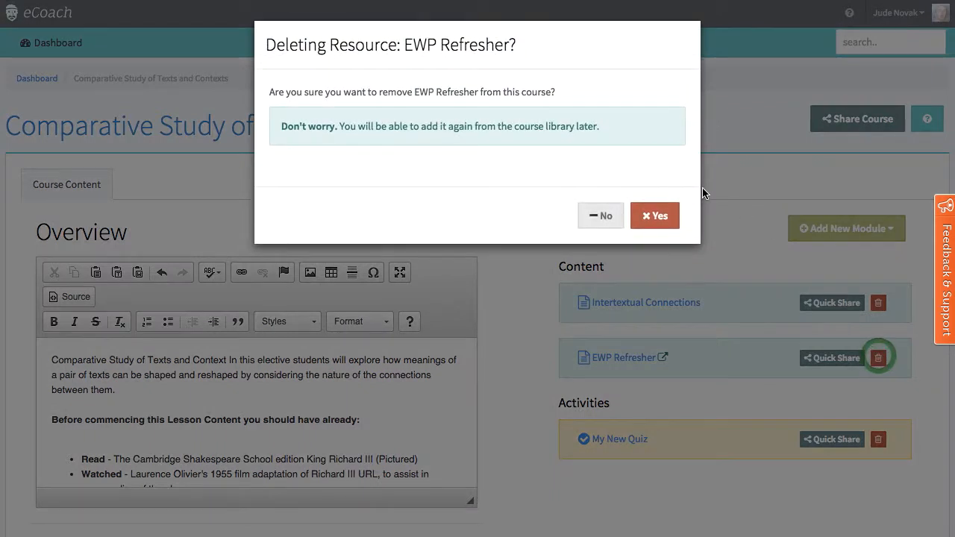
{"action": "left_click", "coordinate": [661, 218]}
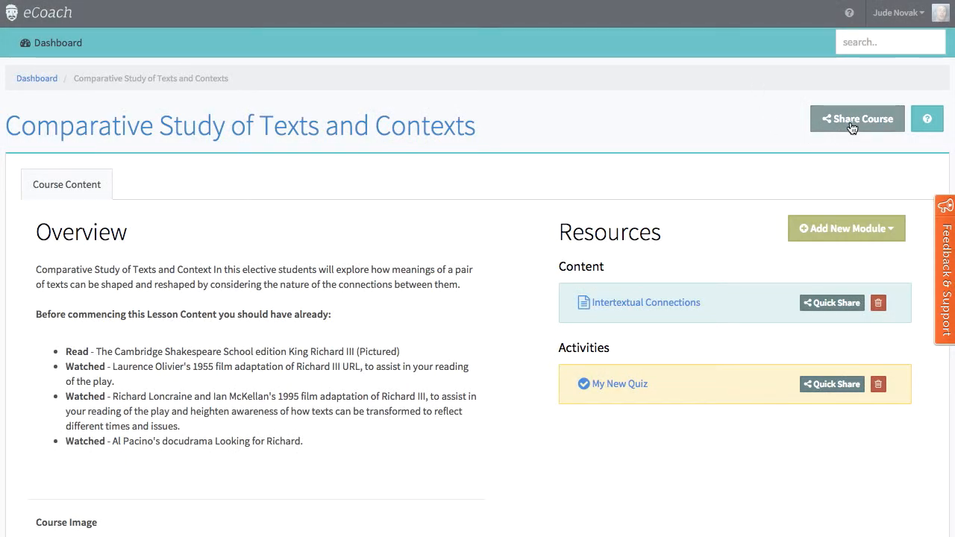
Step: Generate a public share link for the course that anyone with the link can access
{"action": "left_click", "coordinate": [852, 123]}
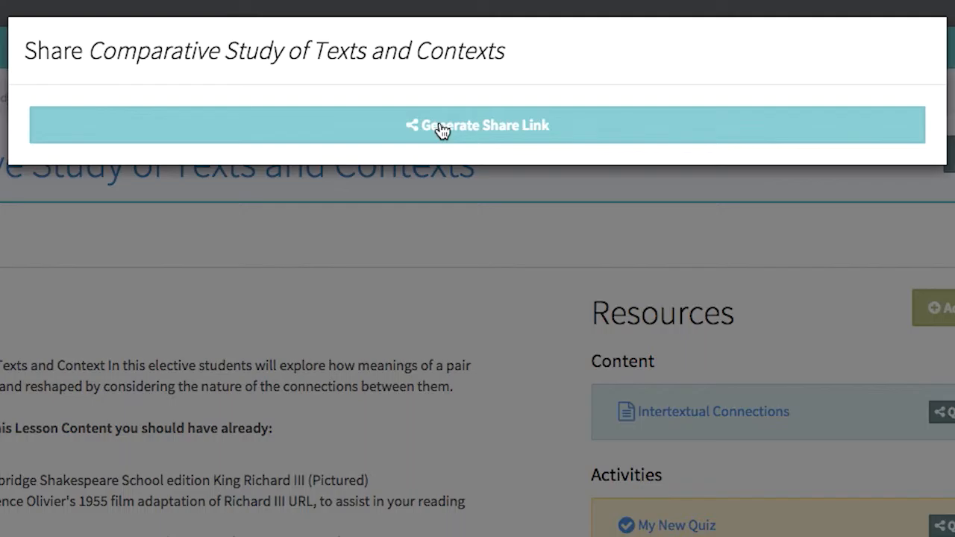
{"action": "left_click", "coordinate": [440, 126]}
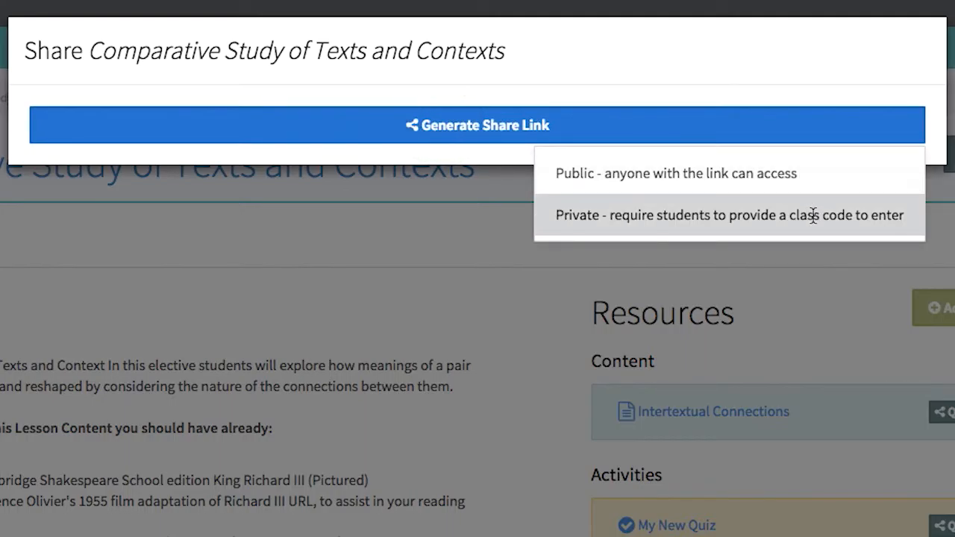
{"action": "left_click", "coordinate": [807, 167]}
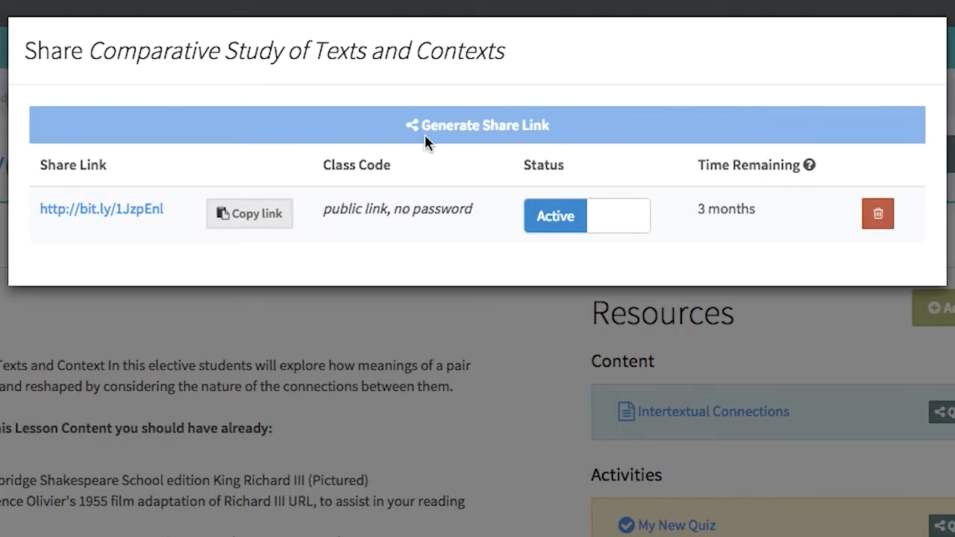
Step: Copy the course's public share link and open the link to view the course as a student
{"action": "left_click", "coordinate": [237, 223]}
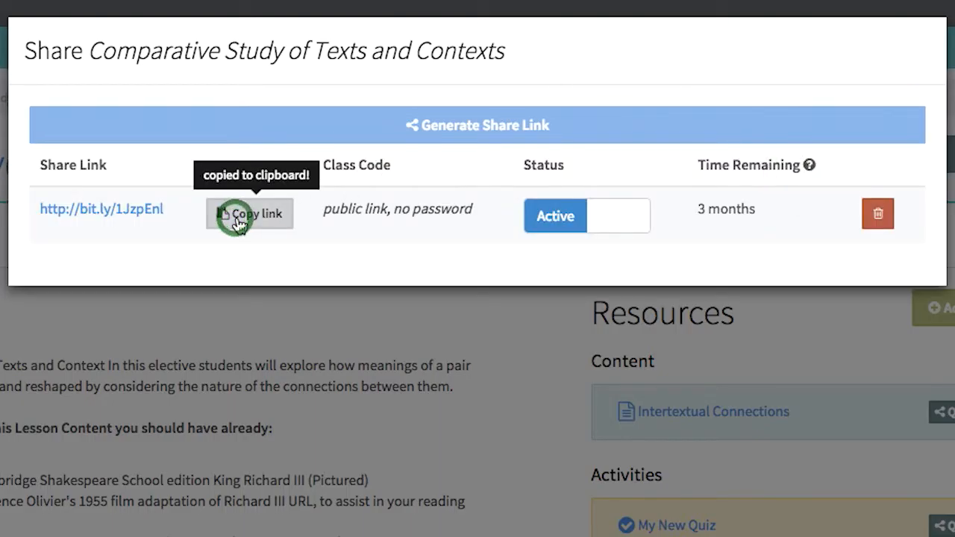
{"action": "left_click", "coordinate": [91, 212]}
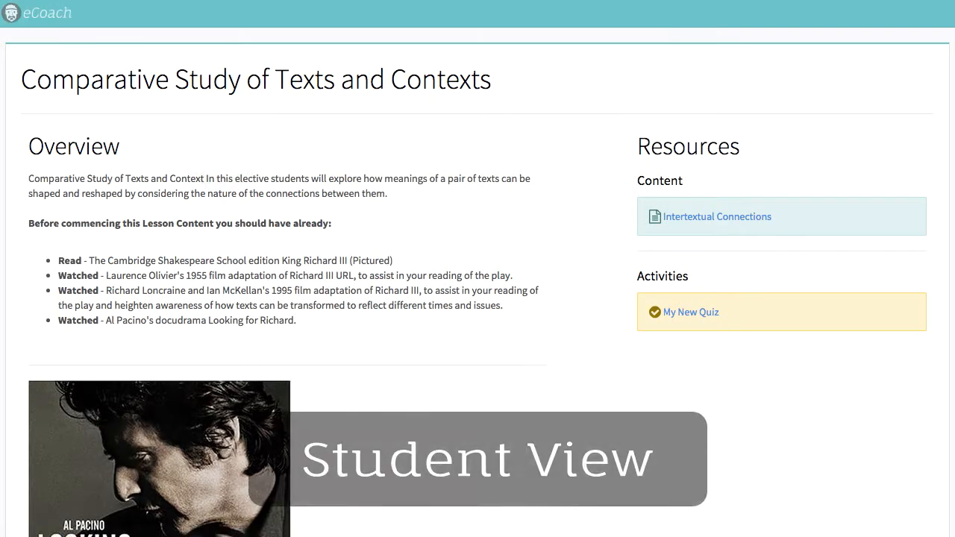
Step: Look over the shared course's overview and learning outcomes in the student view, and open its Intertextual Connections content
{"action": "scroll", "coordinate": [418, 230], "scroll_direction": "down", "scroll_amount": 6}
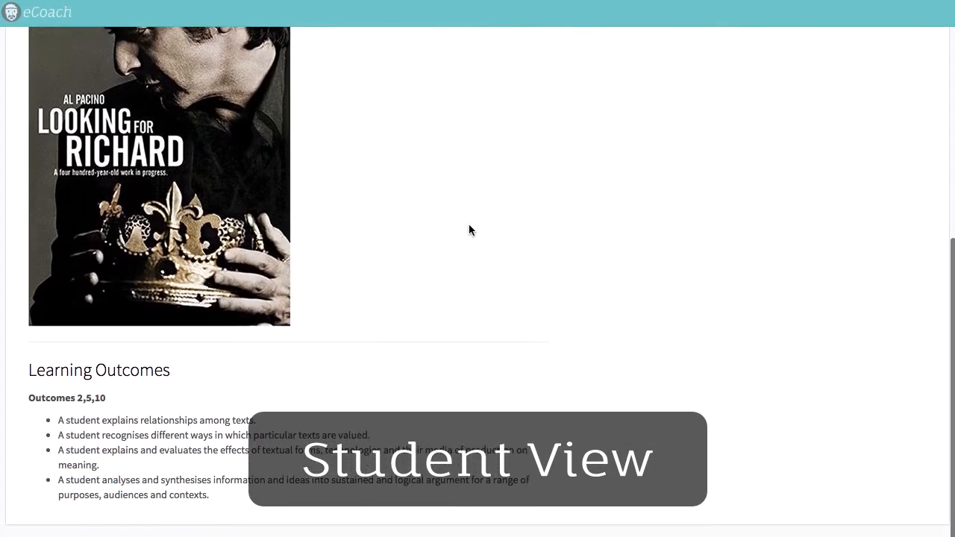
{"action": "scroll", "coordinate": [587, 159], "scroll_direction": "up", "scroll_amount": 6}
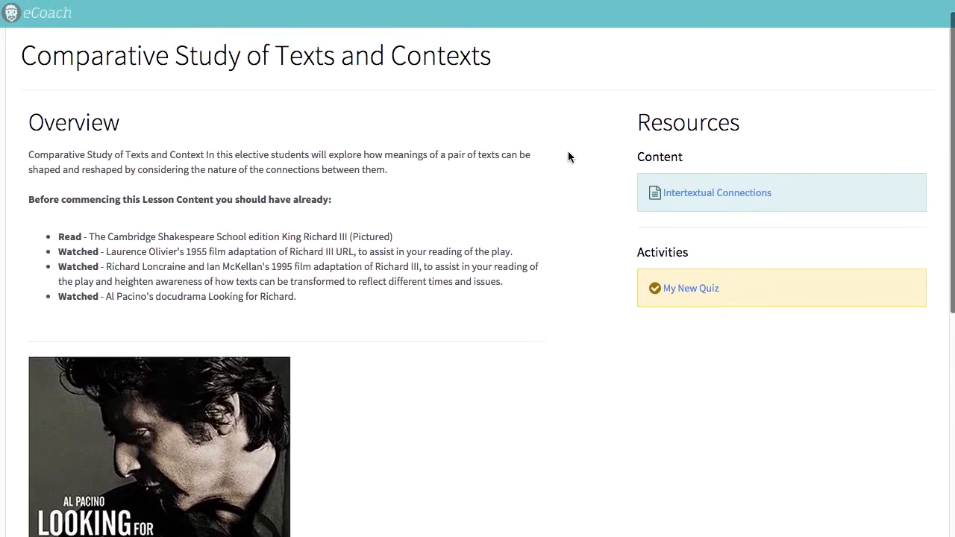
{"action": "left_click", "coordinate": [741, 218]}
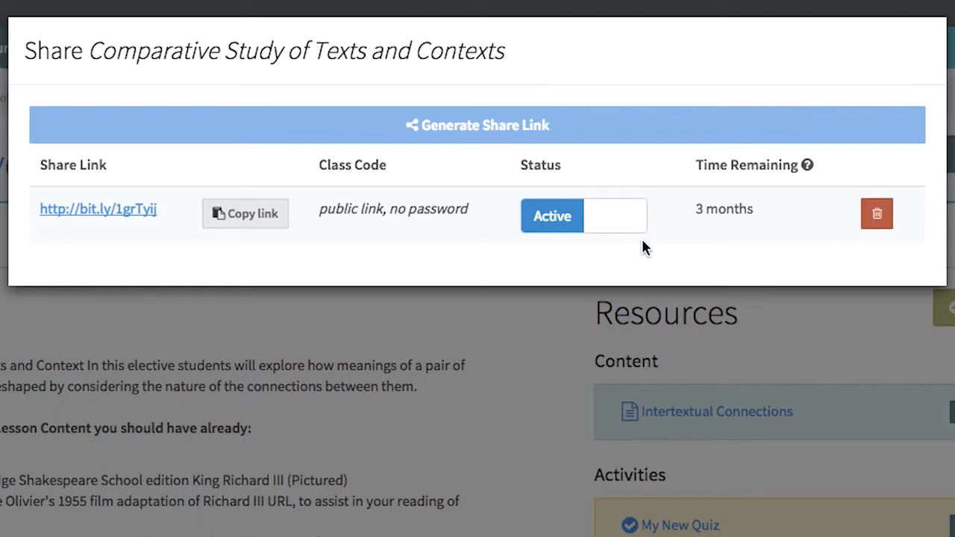
Step: Switch the course's public share link off and back to active, and delete the link
{"action": "left_click", "coordinate": [624, 221]}
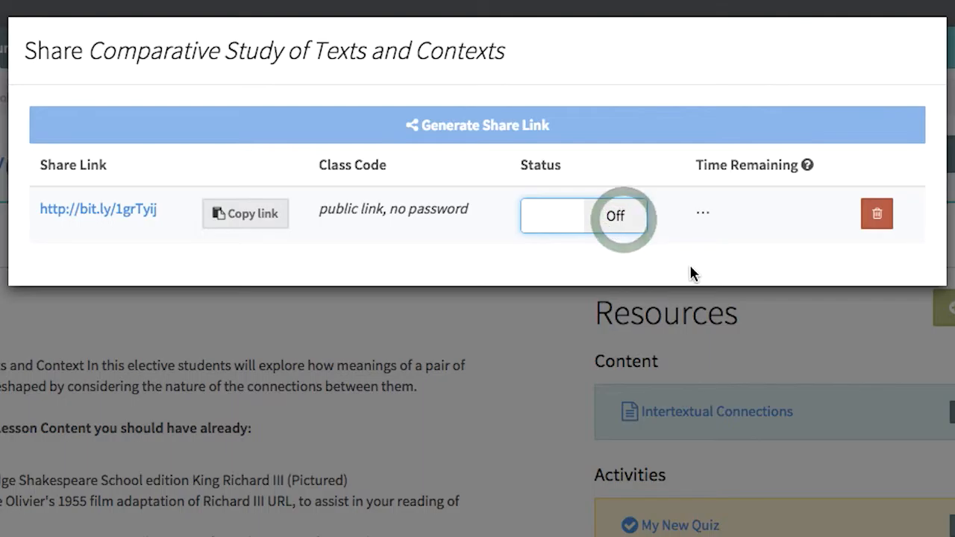
{"action": "left_click", "coordinate": [551, 223]}
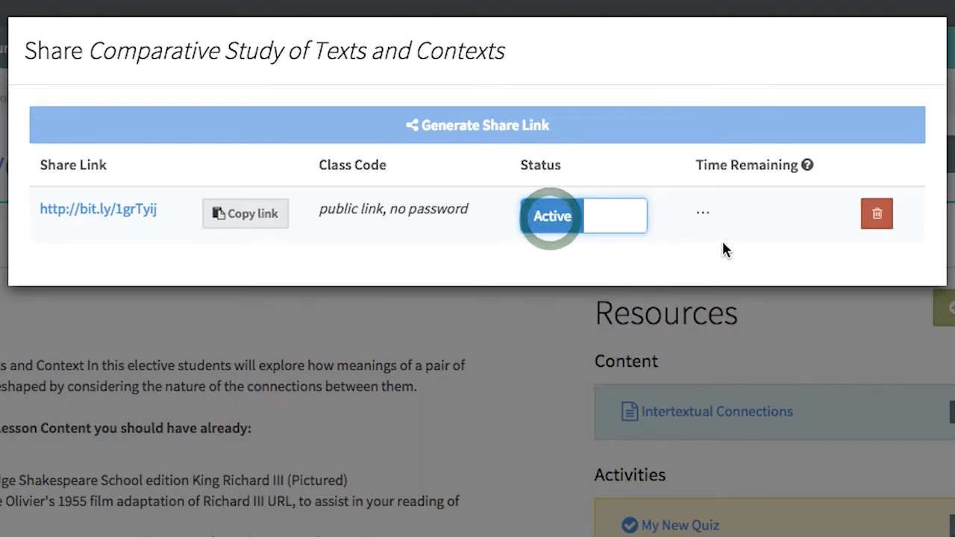
{"action": "left_click", "coordinate": [878, 215]}
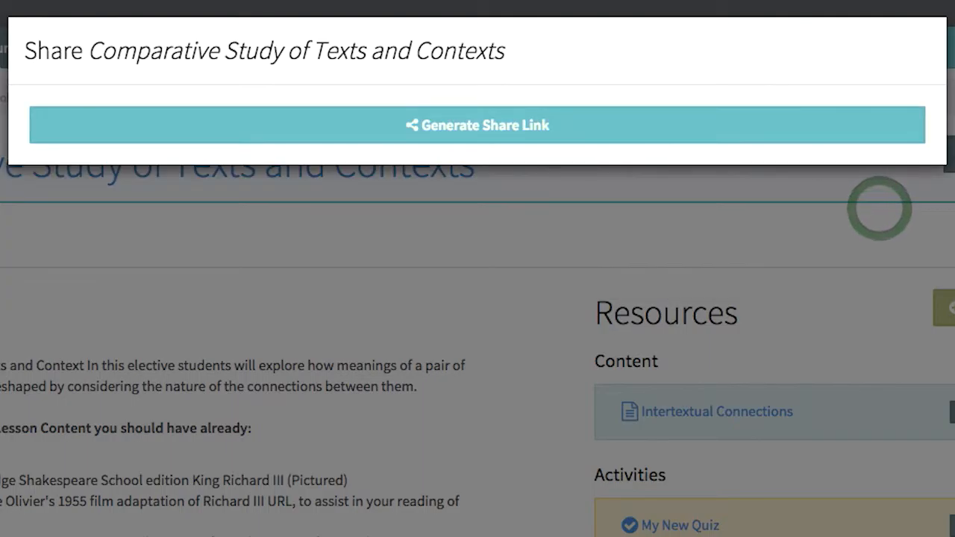
Step: Generate a new share link for the course that requires a class code
{"action": "left_click", "coordinate": [621, 126]}
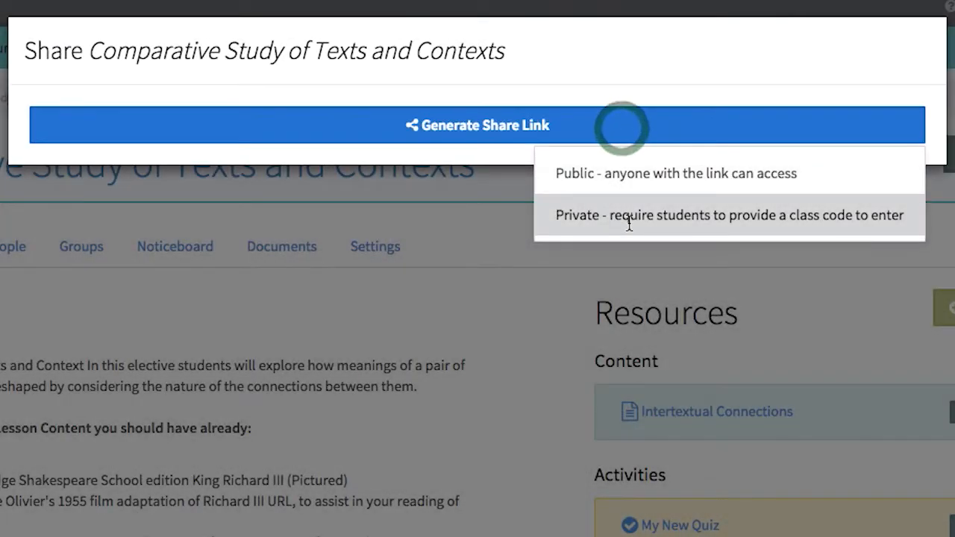
{"action": "left_click", "coordinate": [629, 224]}
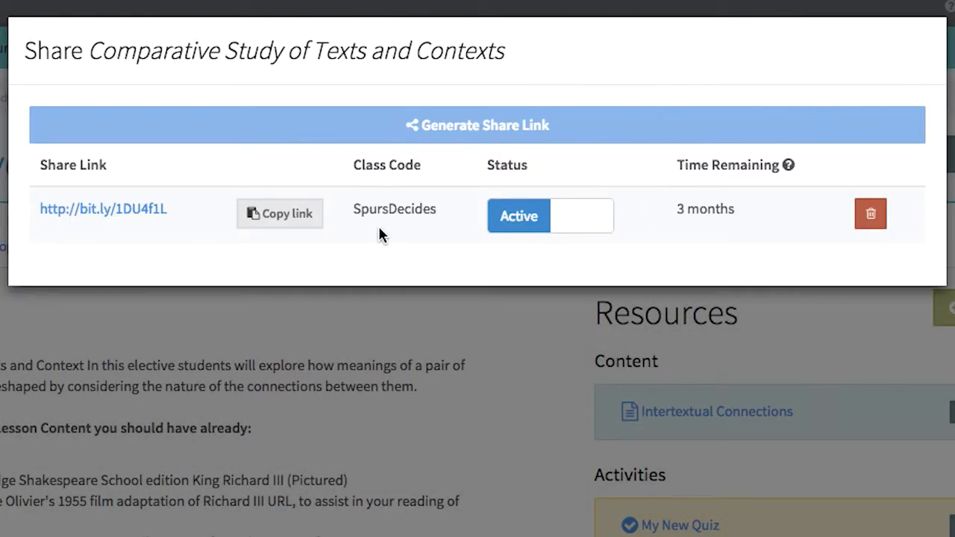
Step: Copy the class code, open the protected share link and enter the class code to access the course
{"action": "double_click", "coordinate": [396, 211]}
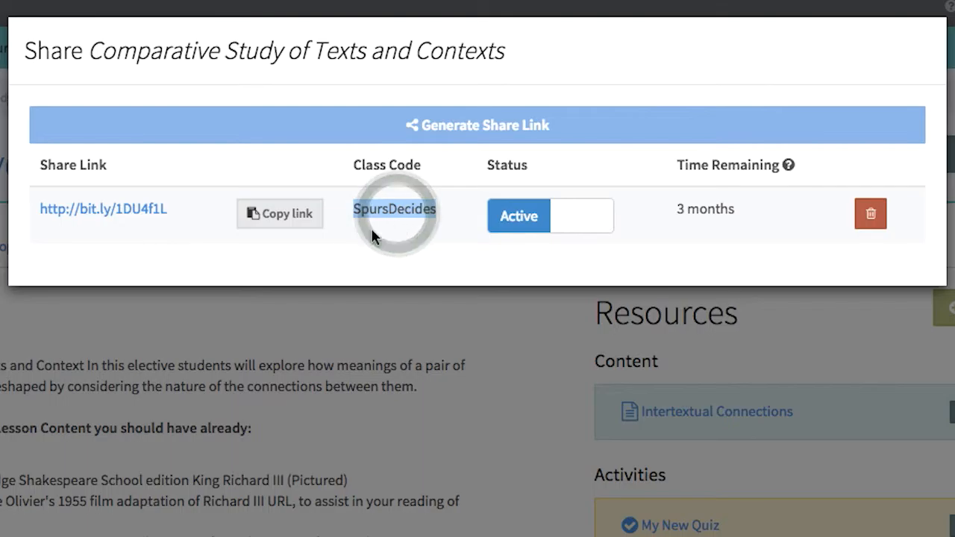
{"action": "left_click", "coordinate": [102, 211]}
{"action": "left_click", "coordinate": [398, 198]}
{"action": "key", "text": "ctrl+v"}
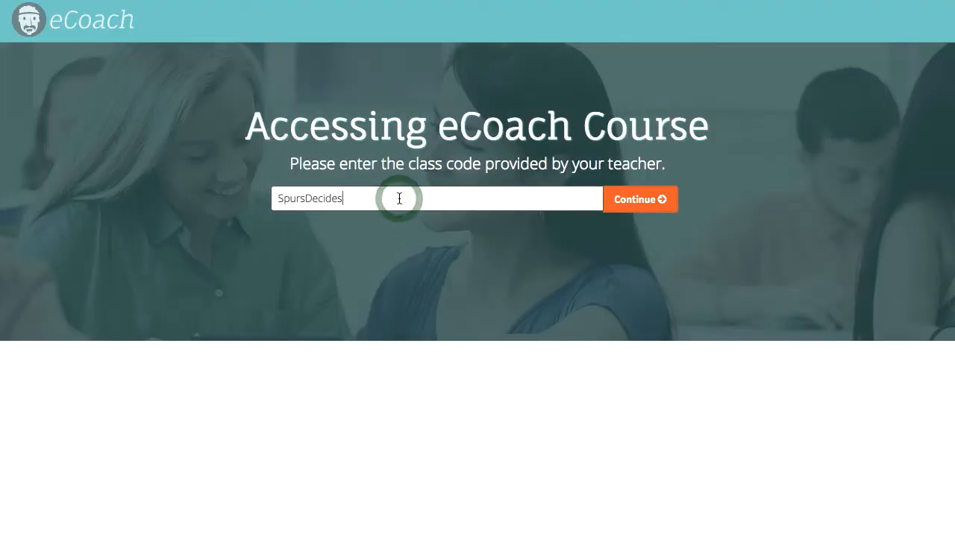
{"action": "left_click", "coordinate": [626, 208]}
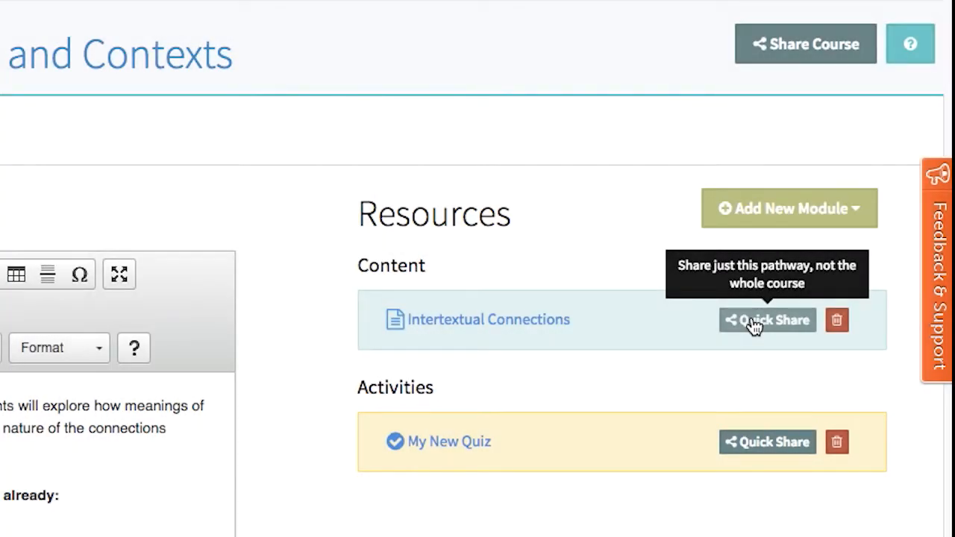
Step: Generate a share link for just the Intertextual Connections pathway, and open the quick sharing of My New Quiz
{"action": "left_click", "coordinate": [753, 325]}
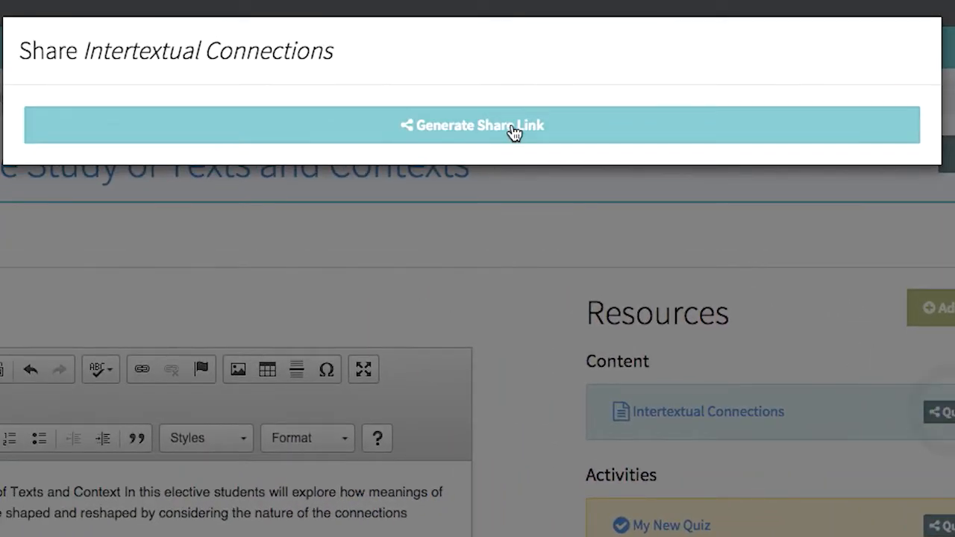
{"action": "left_click", "coordinate": [514, 133]}
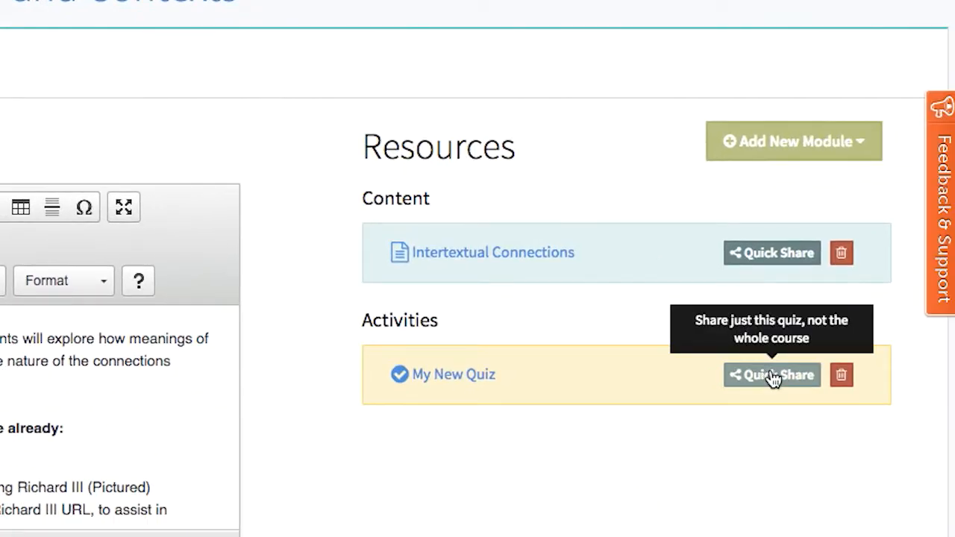
{"action": "left_click", "coordinate": [774, 379]}
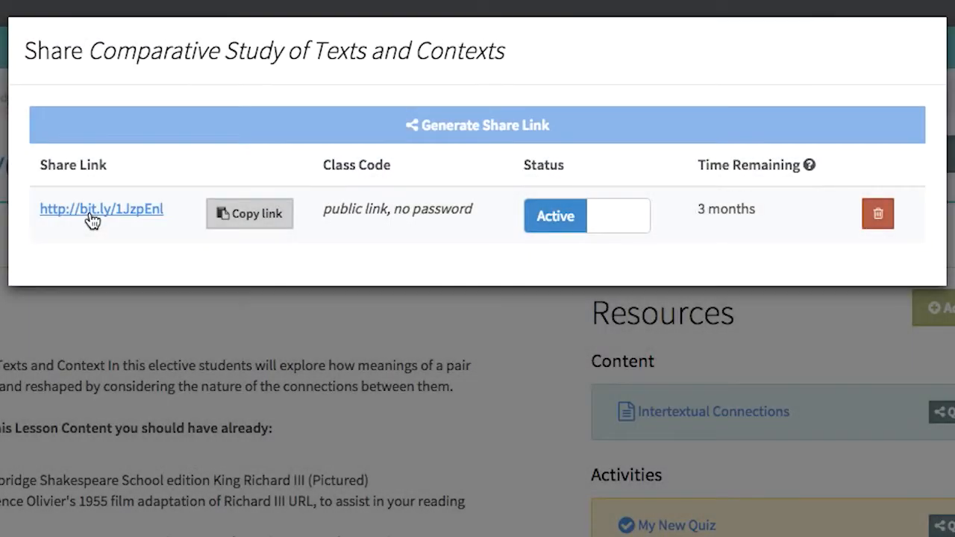
Step: Open the course's public link as a student, review the page, and open the first Introduction card of Intertextual Connections
{"action": "left_click", "coordinate": [91, 215]}
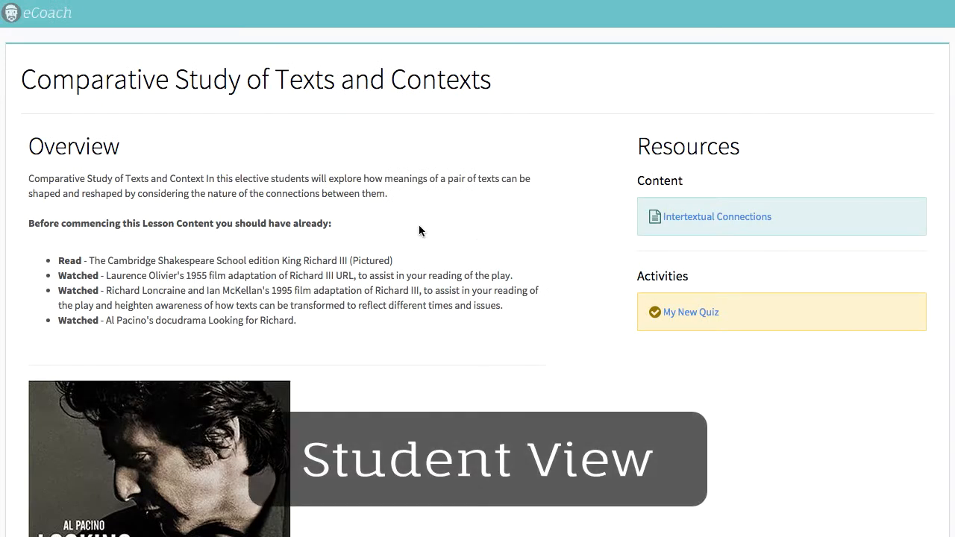
{"action": "scroll", "coordinate": [419, 231], "scroll_direction": "down", "scroll_amount": 3}
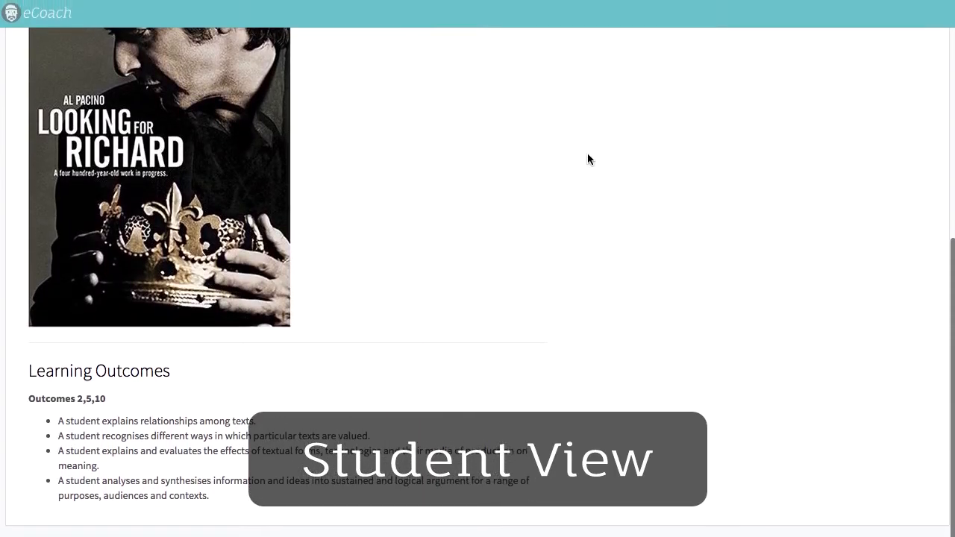
{"action": "scroll", "coordinate": [586, 158], "scroll_direction": "up", "scroll_amount": 4}
{"action": "scroll", "coordinate": [574, 158], "scroll_direction": "up", "scroll_amount": 3}
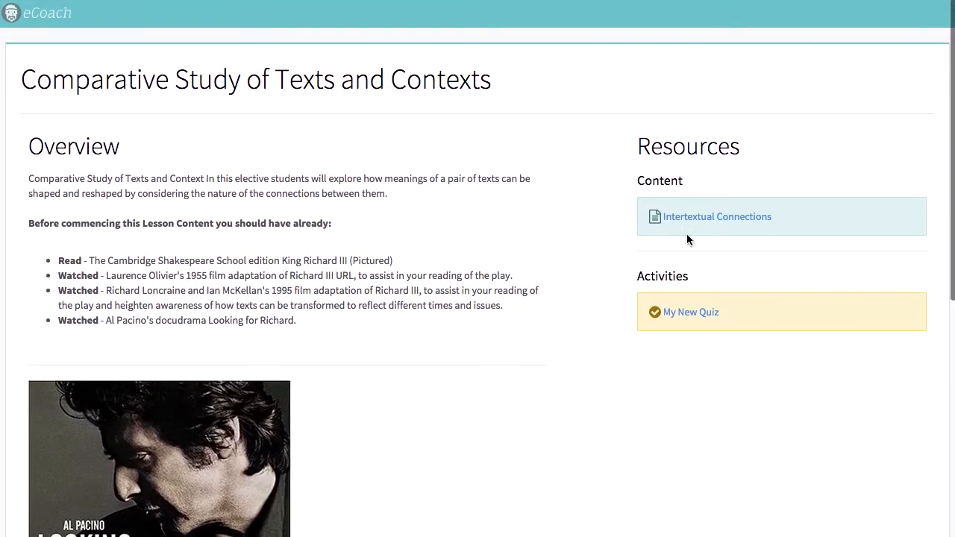
{"action": "left_click", "coordinate": [740, 218]}
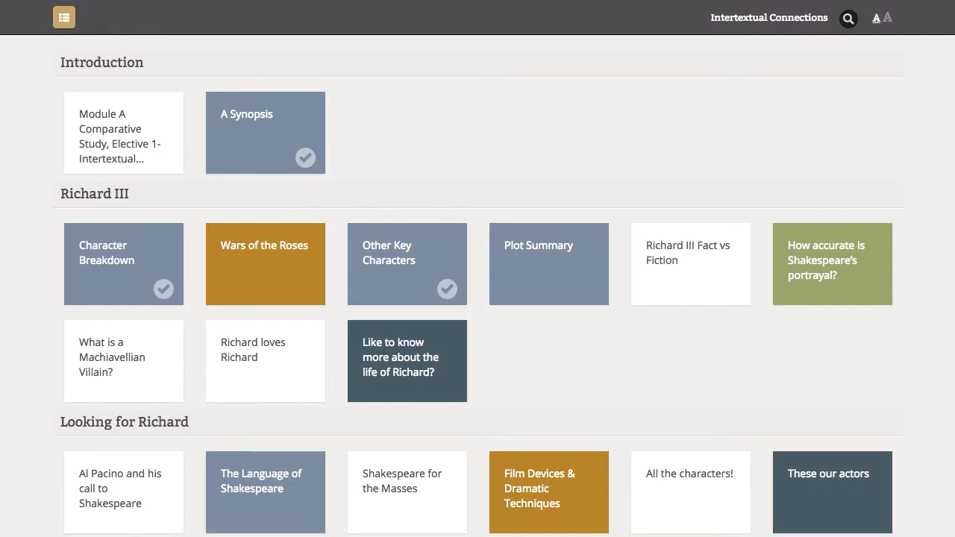
{"action": "left_click", "coordinate": [103, 122]}
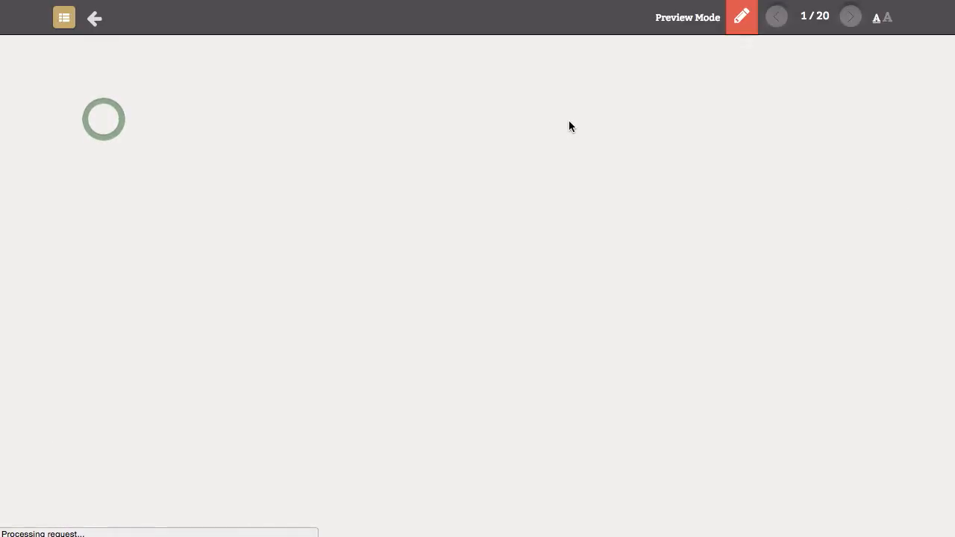